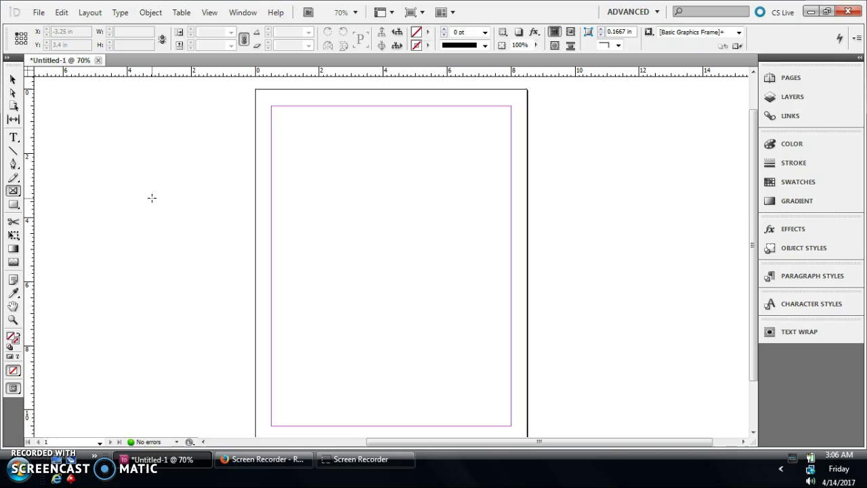
Open the Rectangle Tool flyout to reveal the rectangle, ellipse and polygon tools.
left_click(142, 197)
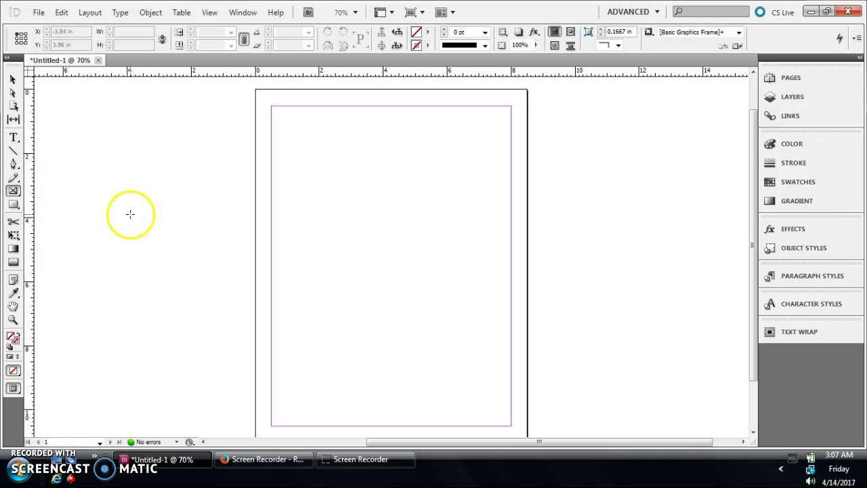
With the Ellipse Frame Tool, draw a 3.84 × 3.84 in circle near the page's top-left.
left_click(14, 204)
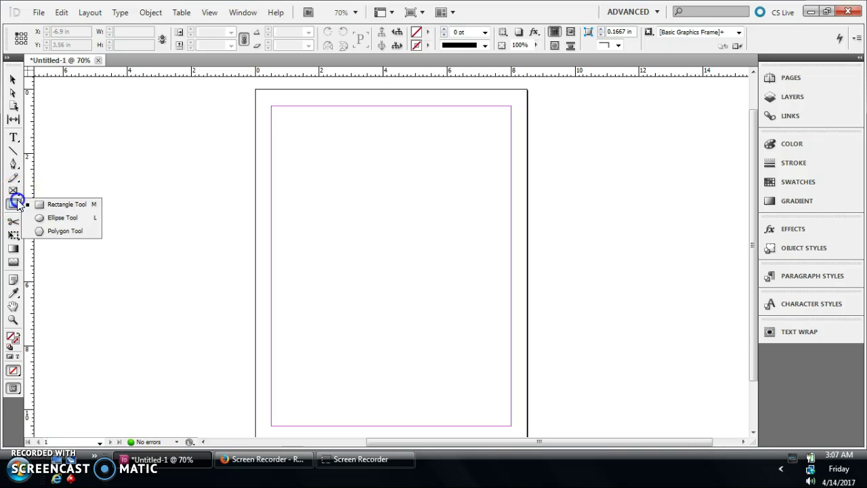
left_click(13, 192)
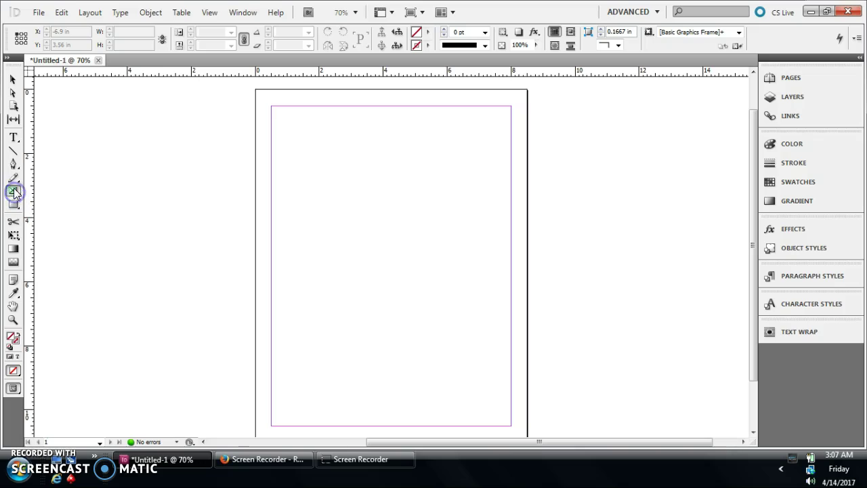
left_click_drag(13, 192, 51, 201)
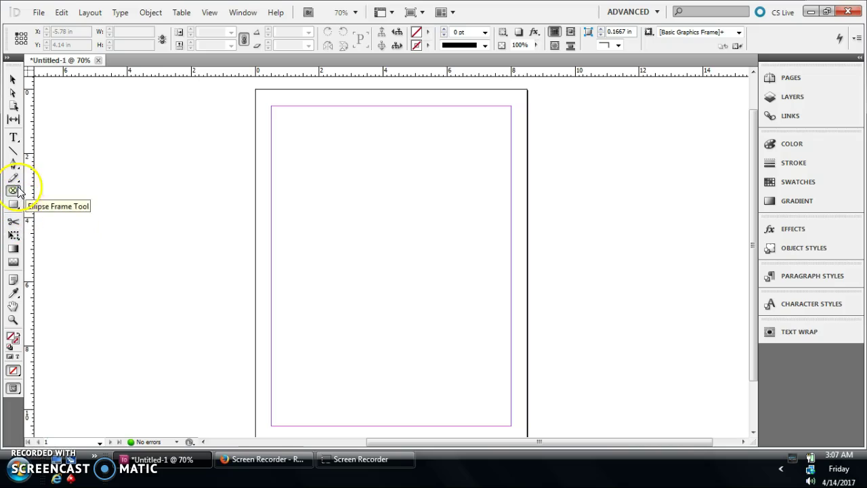
left_click_drag(13, 190, 54, 207)
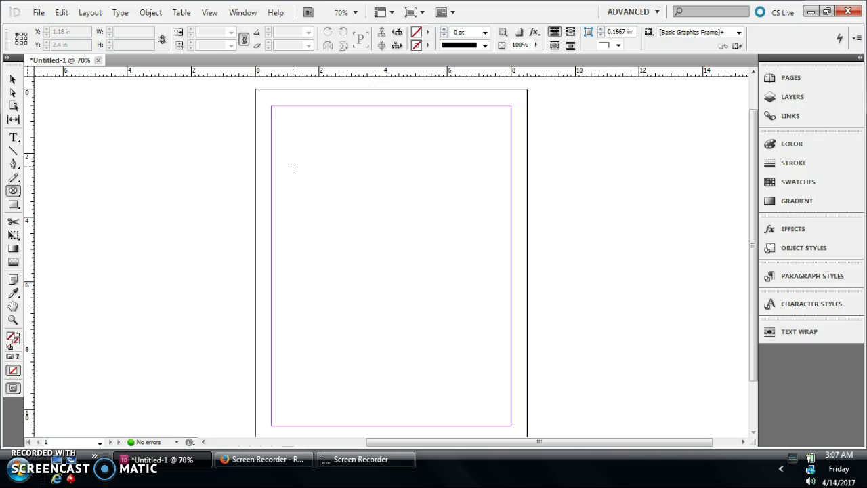
left_click_drag(288, 155, 410, 278)
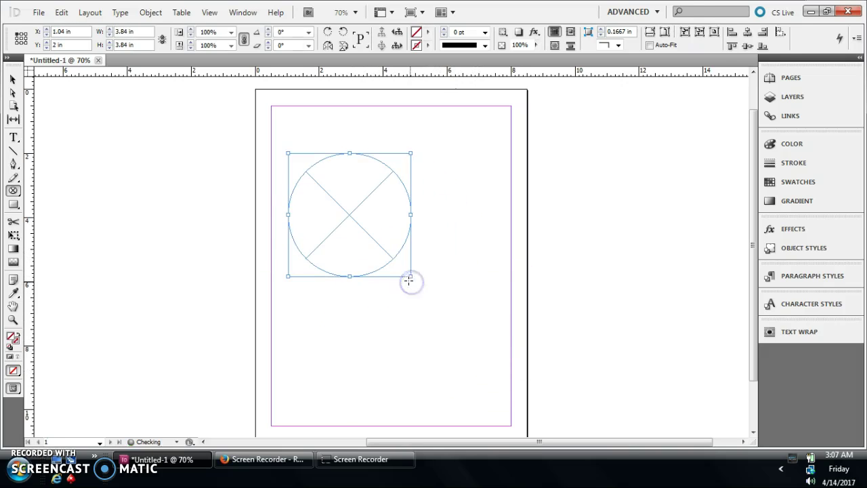
Fill the circle frame with the [Black] swatch from the Swatches panel, then deselect it.
left_click(14, 79)
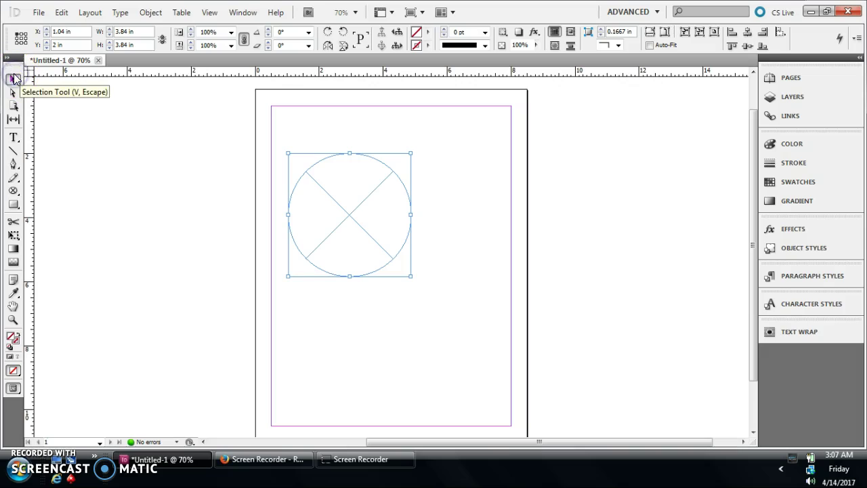
left_click(786, 145)
left_click(788, 179)
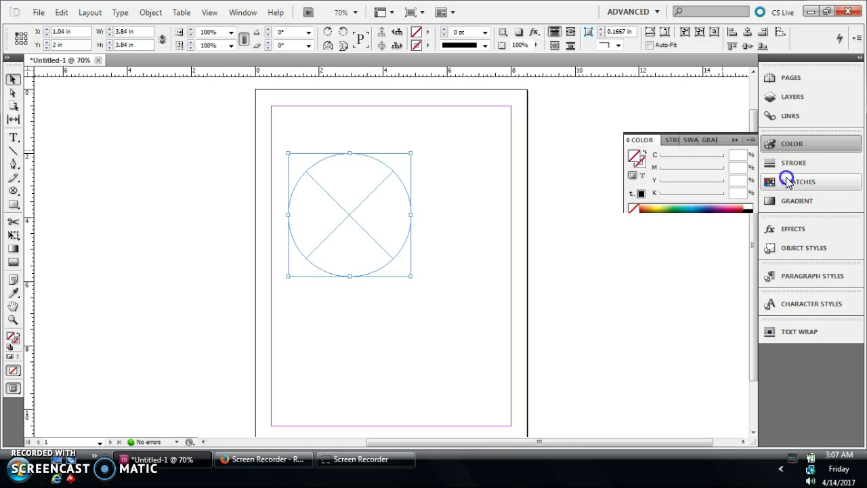
scroll(681, 198, "down", 1)
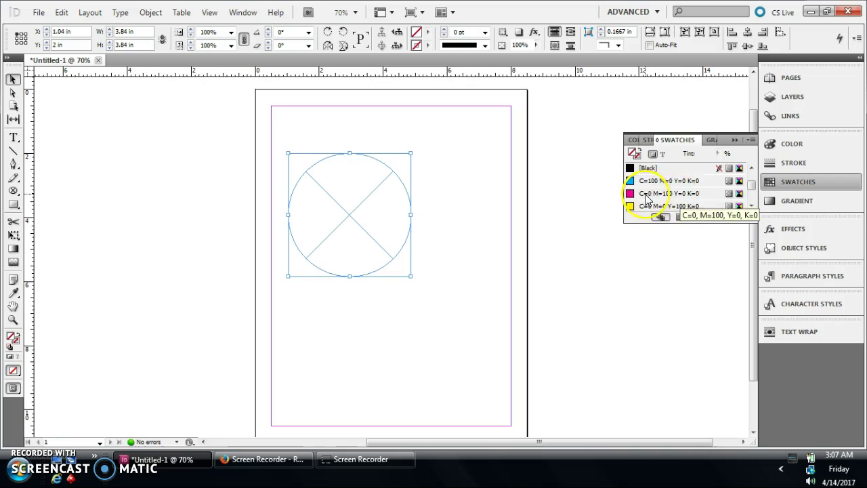
scroll(641, 190, "up", 1)
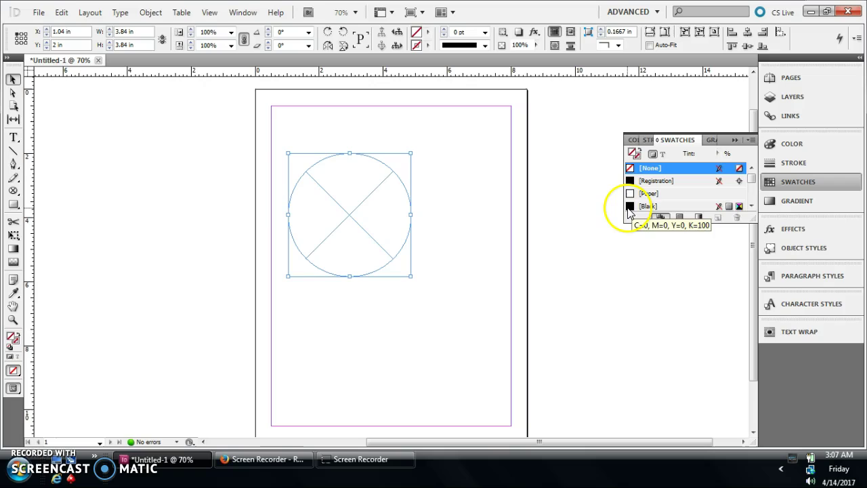
left_click(630, 207)
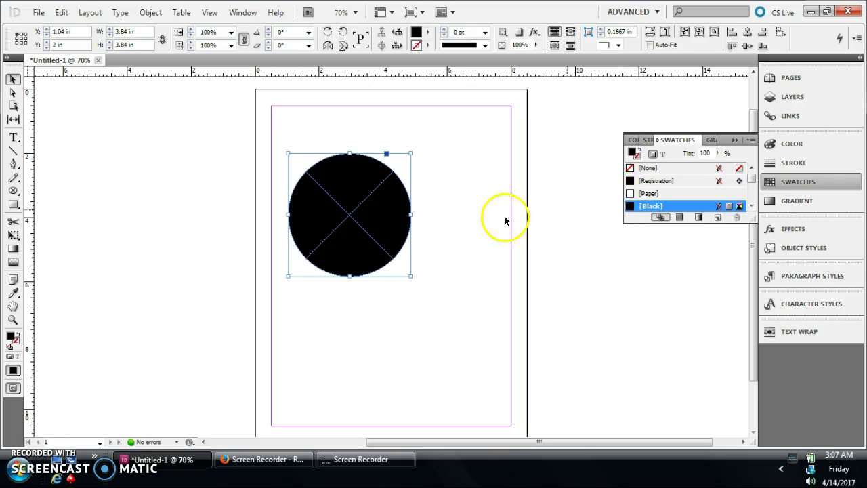
left_click(454, 248)
left_click(413, 220)
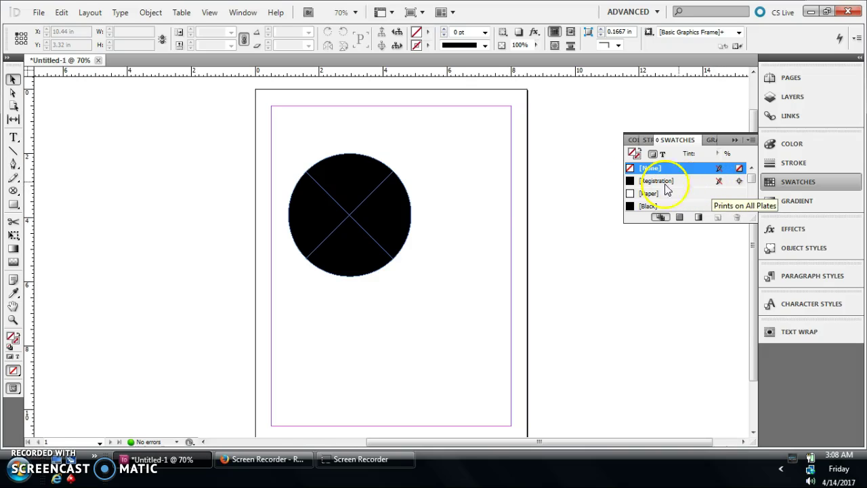
Give the black circle a 1 pt stroke using the red C=15 M=100 Y=100 K=0 swatch.
left_click(488, 196)
left_click(359, 214)
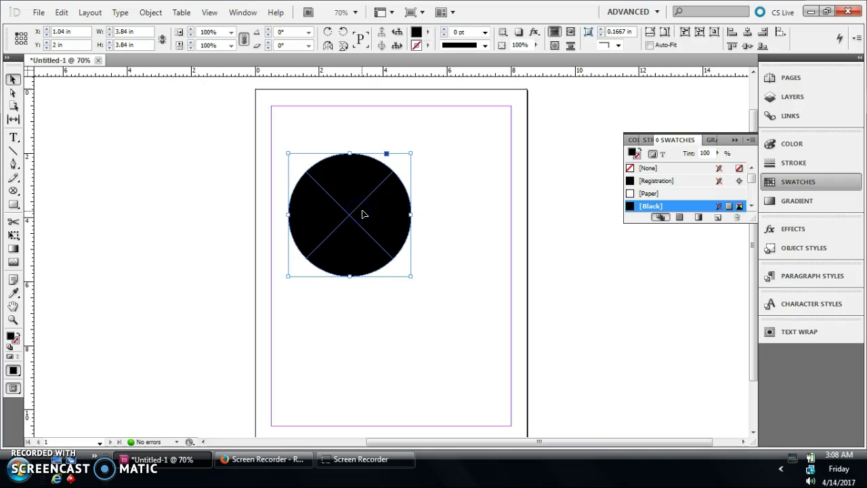
left_click(645, 159)
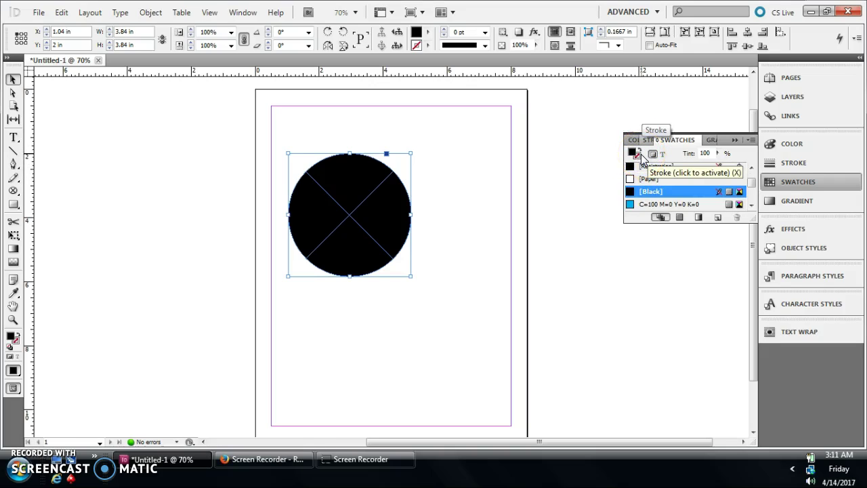
left_click(640, 158)
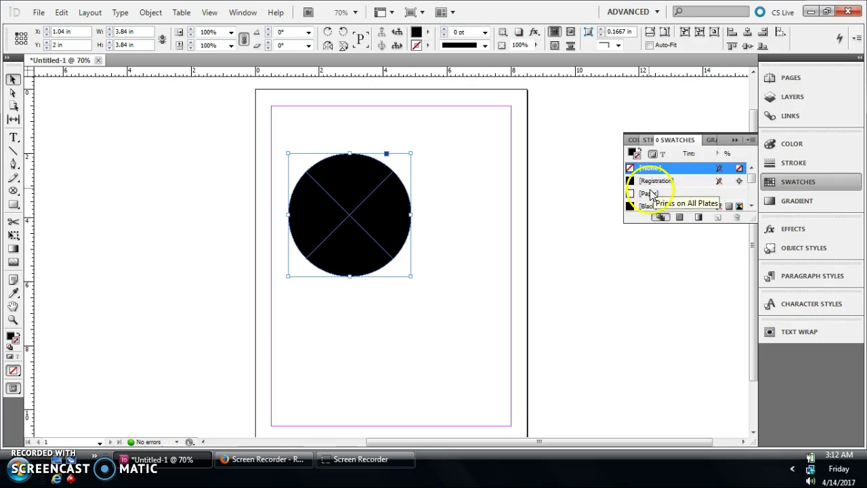
scroll(652, 195, "down", 4)
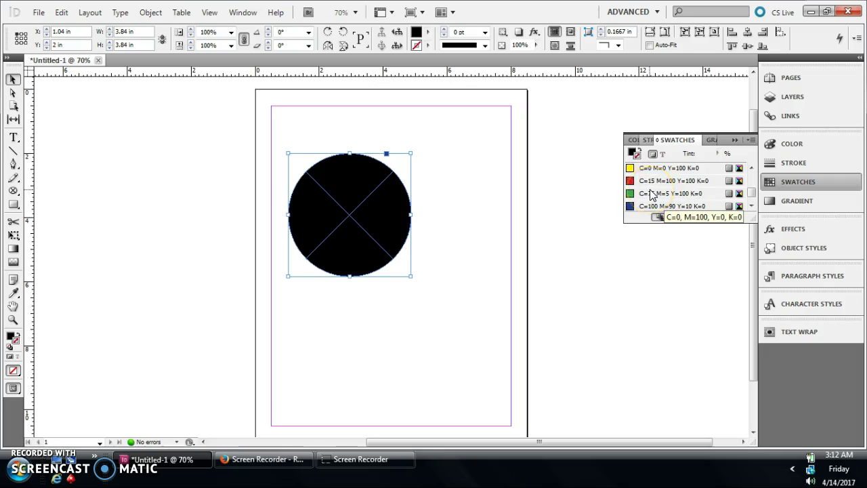
left_click(648, 182)
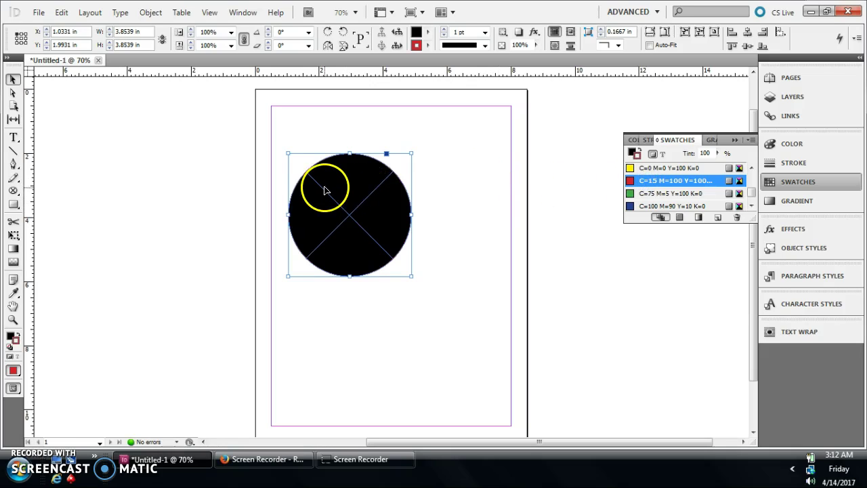
Zoom to 200% and raise the red stroke weight through 4, 5, 10 and 20 up to 30 pt.
key("ctrl+1")
key("ctrl+equal")
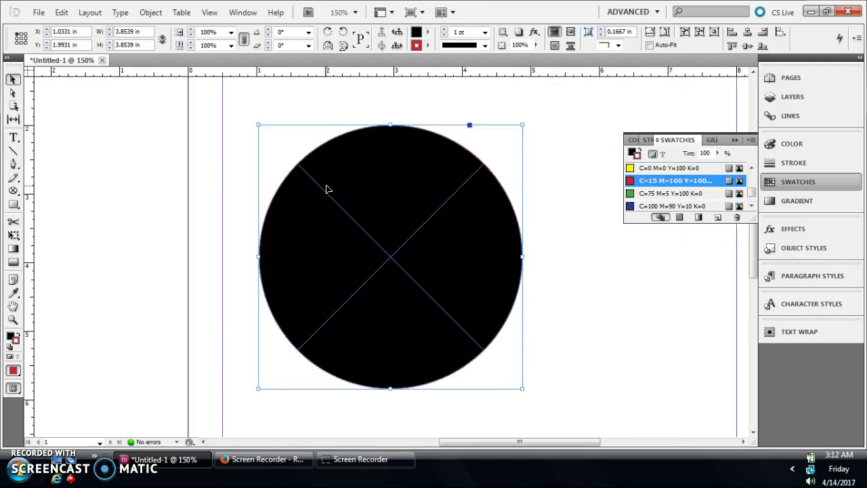
key("ctrl+equal")
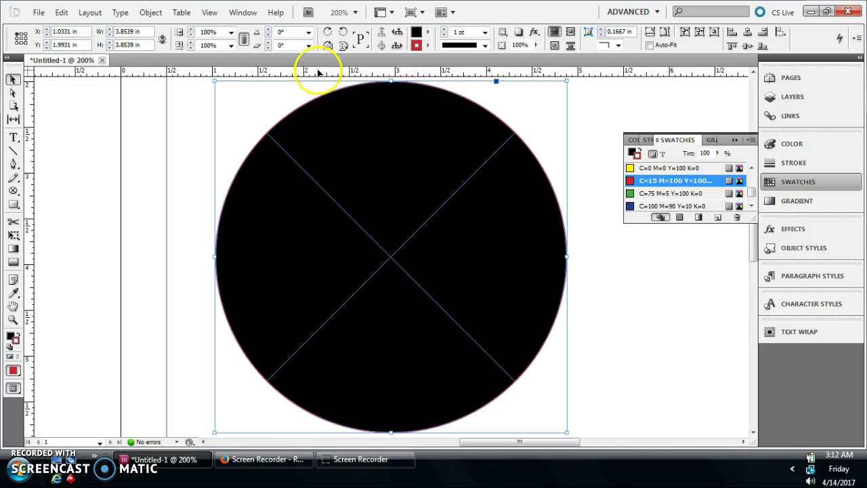
left_click(477, 32)
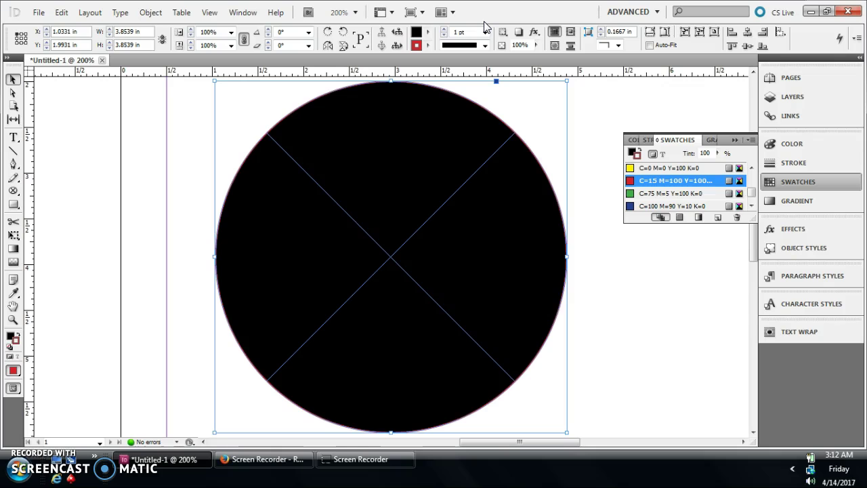
key("Up")
key("Up")
key("Up")
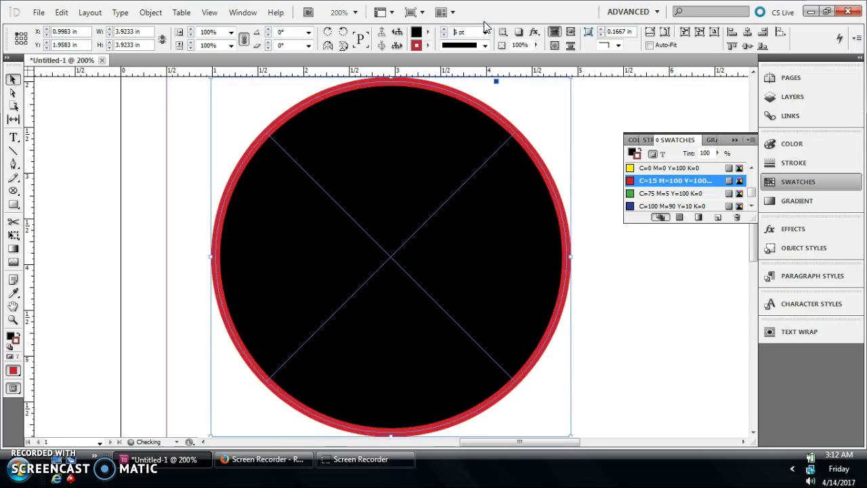
key("Up")
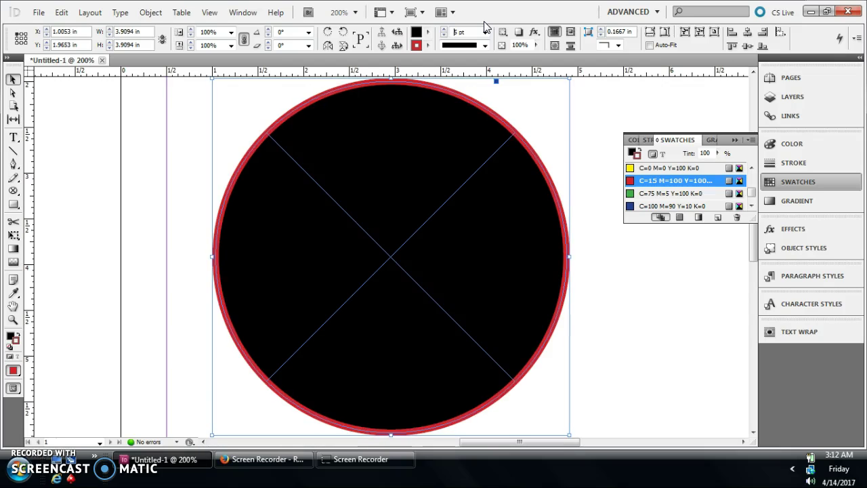
key("Up")
key("Up")
key("Up")
key("Up")
key("Up")
key("shift+Up")
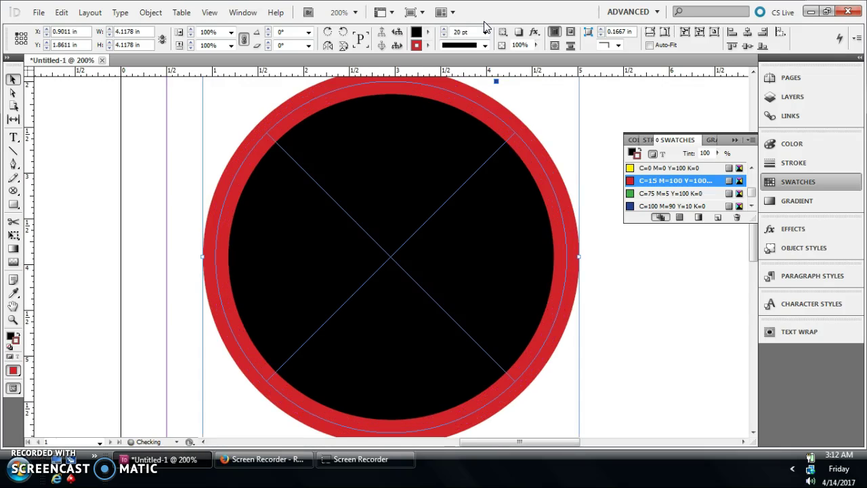
key("shift+Up")
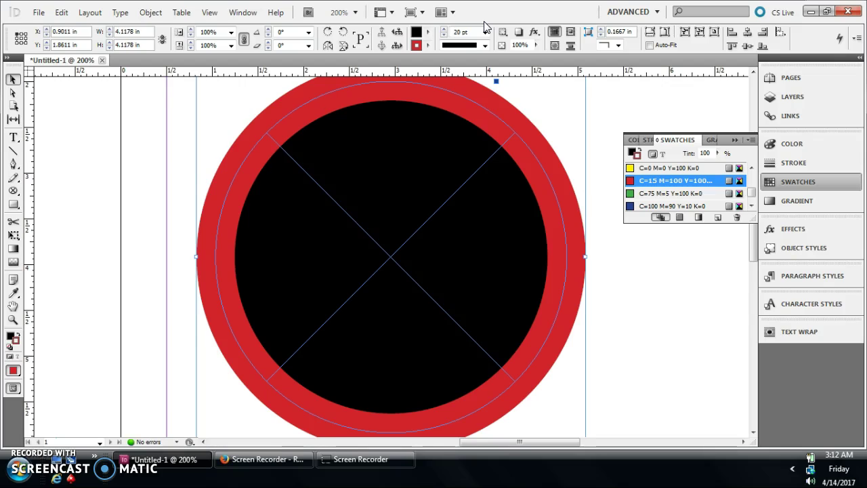
Bring the red stroke weight back down, settling on 5 pt.
key("shift+Down")
key("shift+Up")
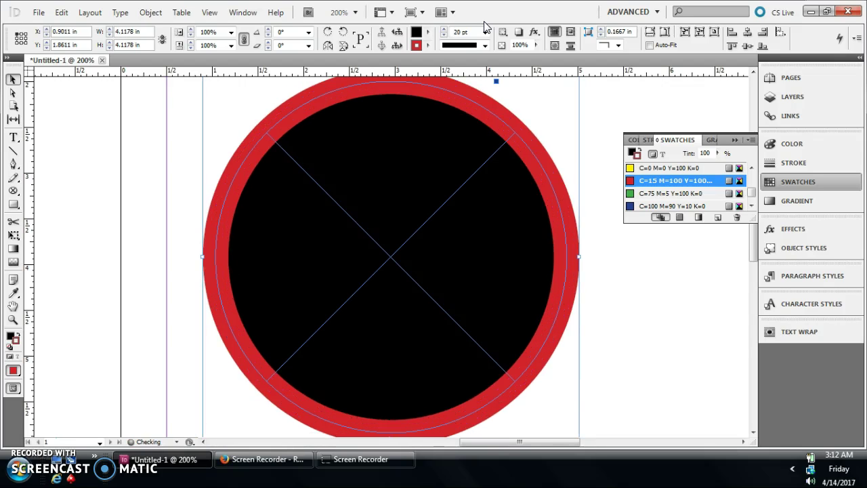
key("shift+Down")
key("Down")
key("Down")
key("Down")
key("Down")
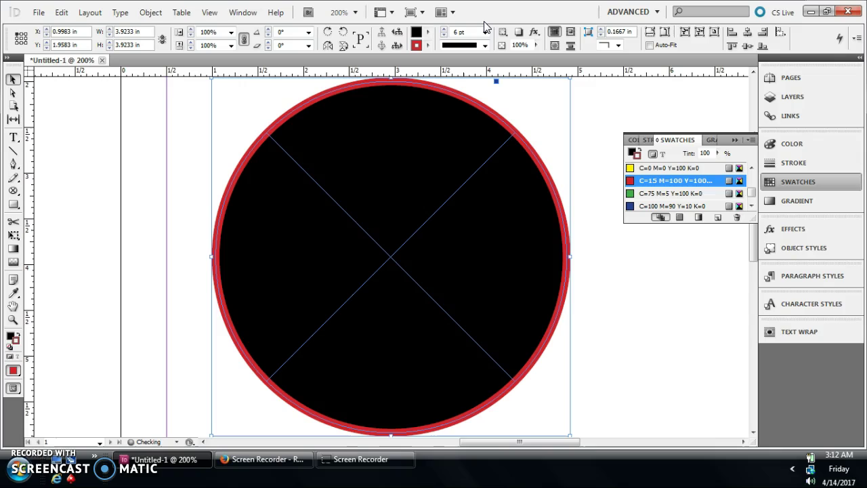
key("Up")
key("Up")
key("Up")
key("Up")
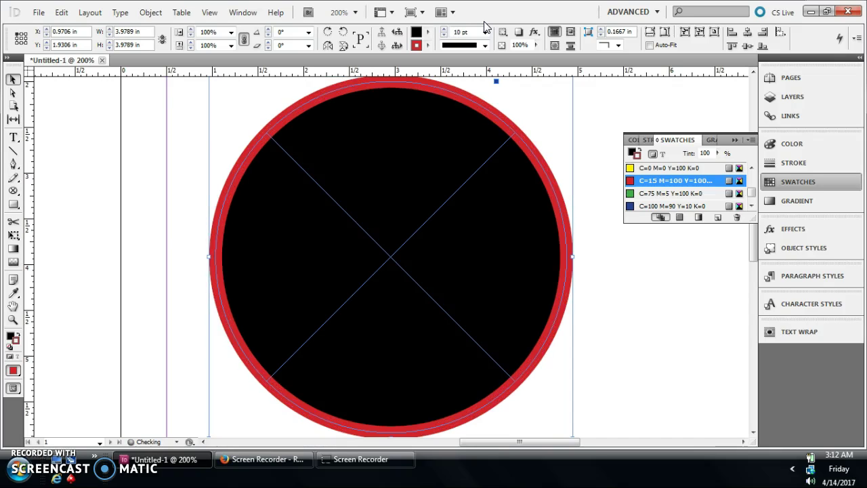
key("Up")
key("Up")
key("Up")
key("Up")
key("Up")
key("Up")
key("Up")
key("Up")
key("Up")
key("Up")
key("slash")
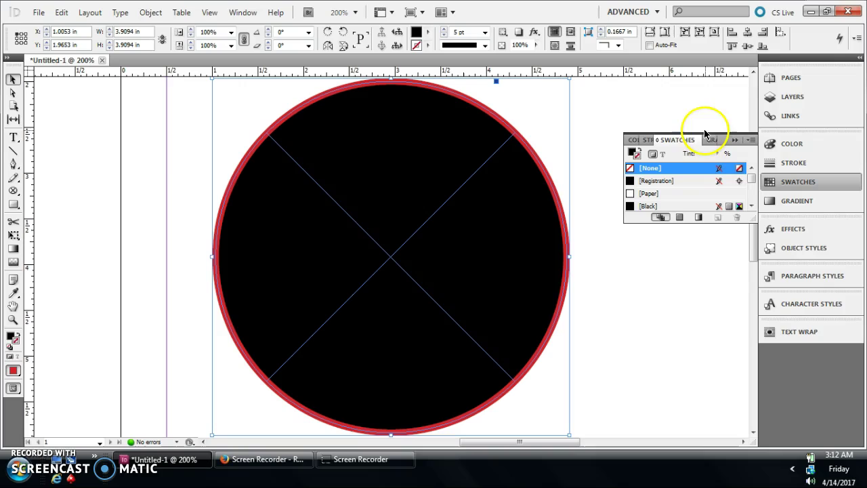
Change the circle's fill to the dark blue C=100 M=90 Y=10 K=0 swatch, keeping the red stroke.
left_click(633, 154)
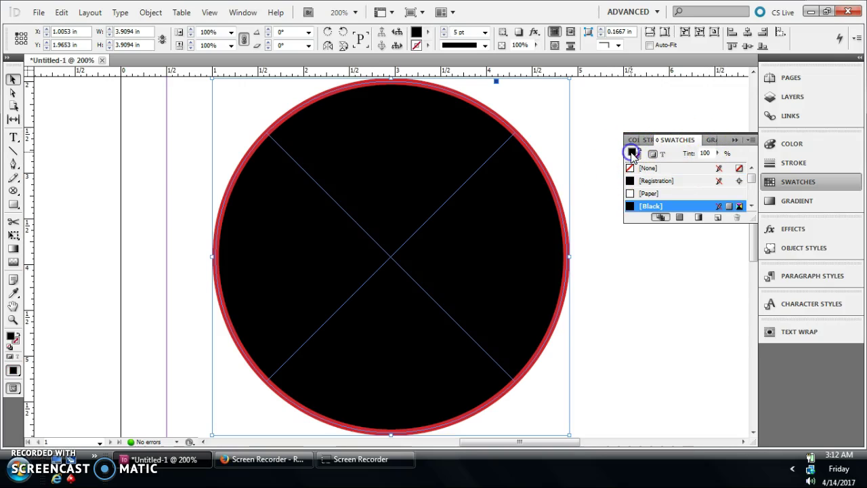
scroll(668, 180, "down", 2)
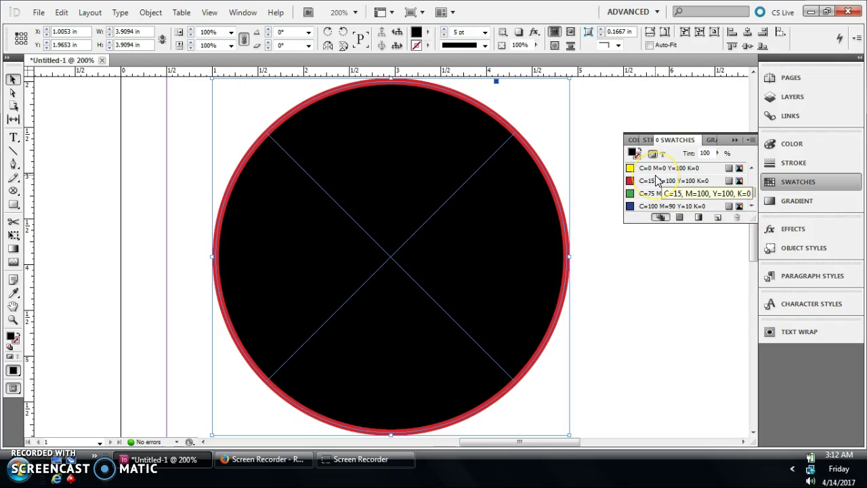
scroll(652, 184, "up", 3)
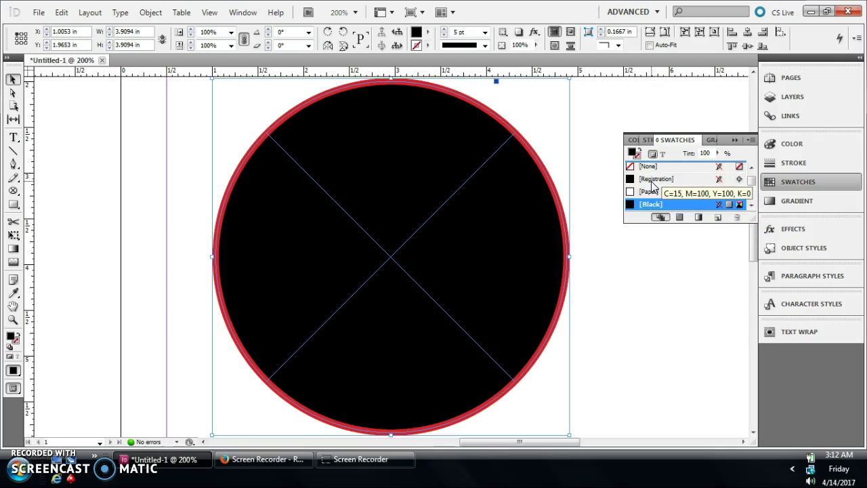
scroll(652, 190, "down", 1)
left_click(651, 204)
scroll(652, 197, "down", 1)
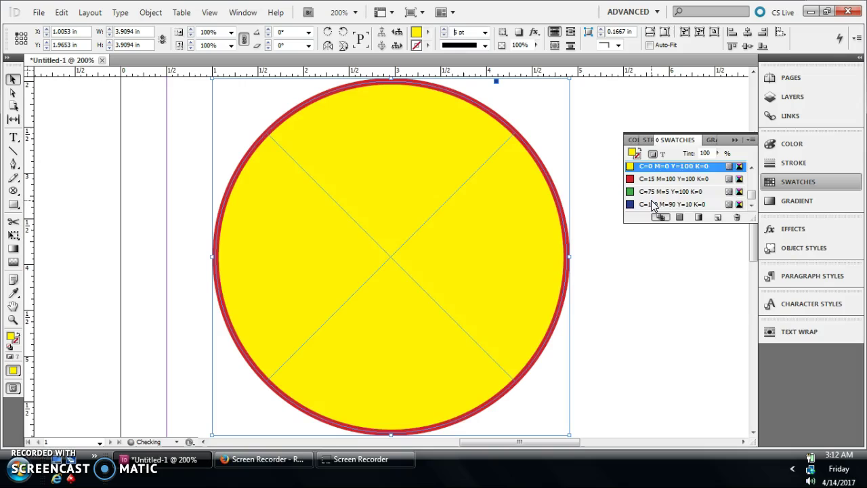
left_click(652, 204)
left_click(793, 146)
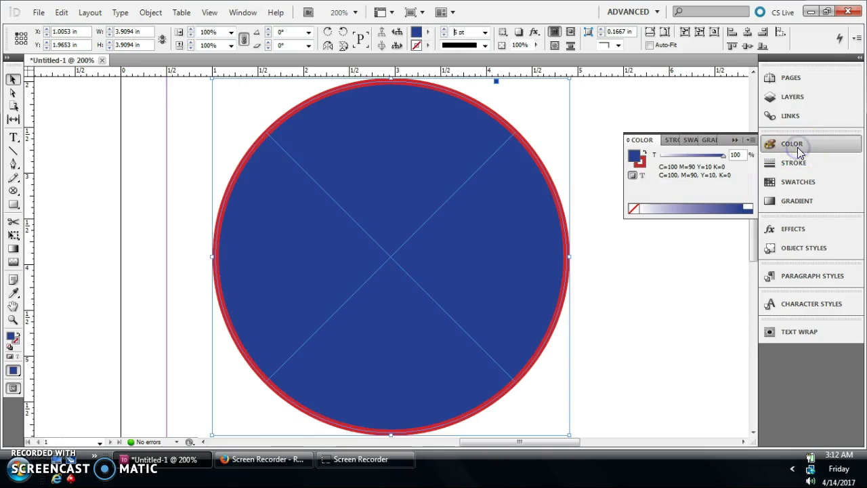
Switch the Color panel from CMYK to RGB so the blue fill reads R=37 G=64 B=143.
left_click(750, 141)
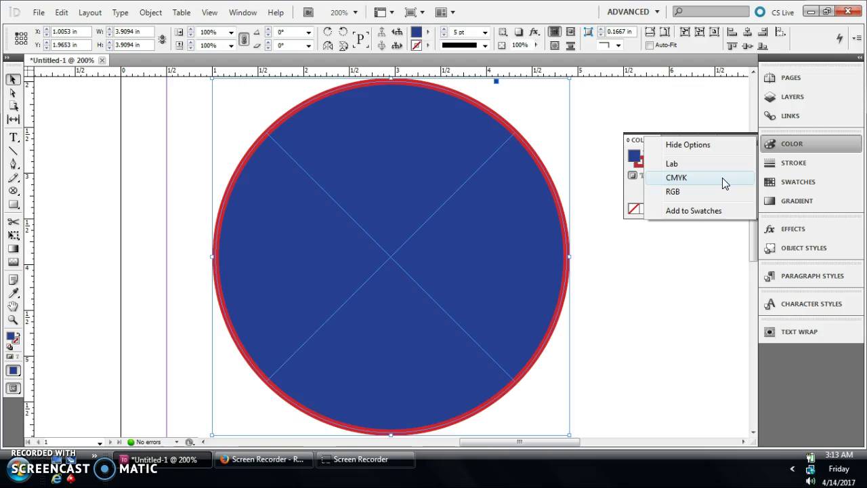
left_click(813, 143)
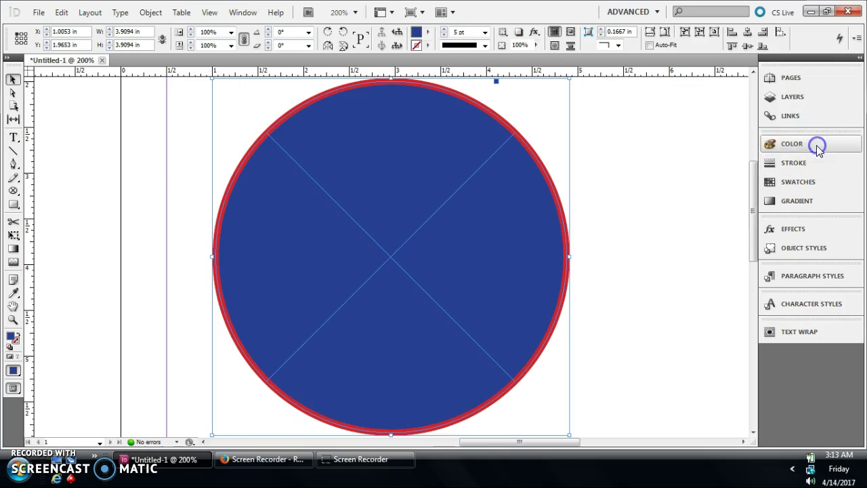
left_click(753, 138)
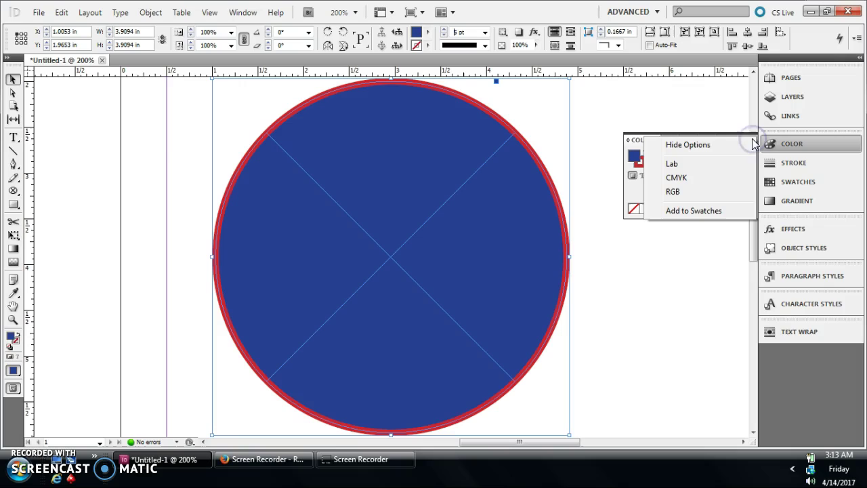
left_click(674, 180)
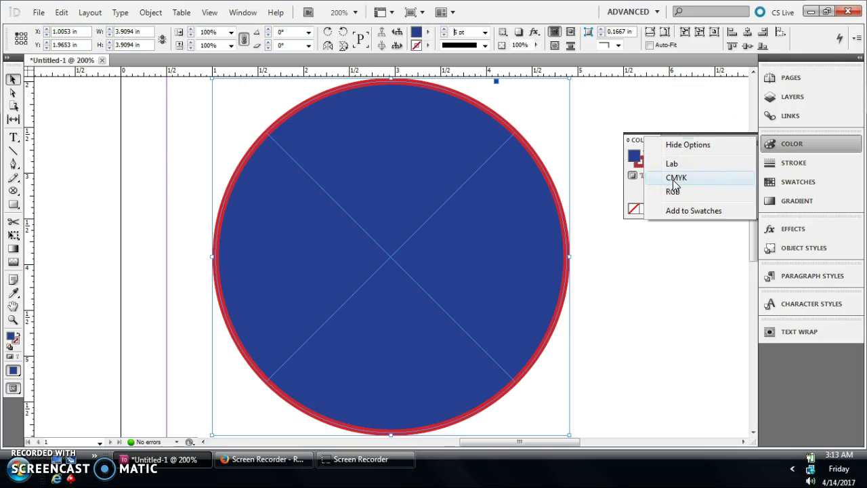
left_click(673, 179)
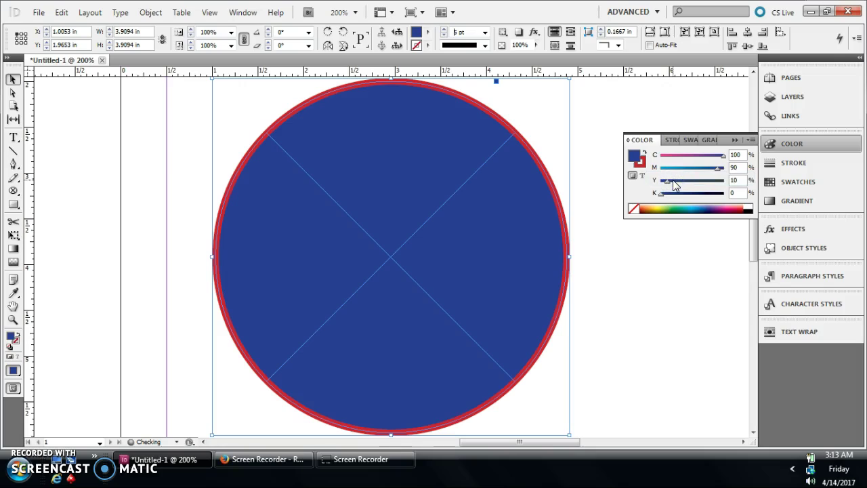
left_click(754, 140)
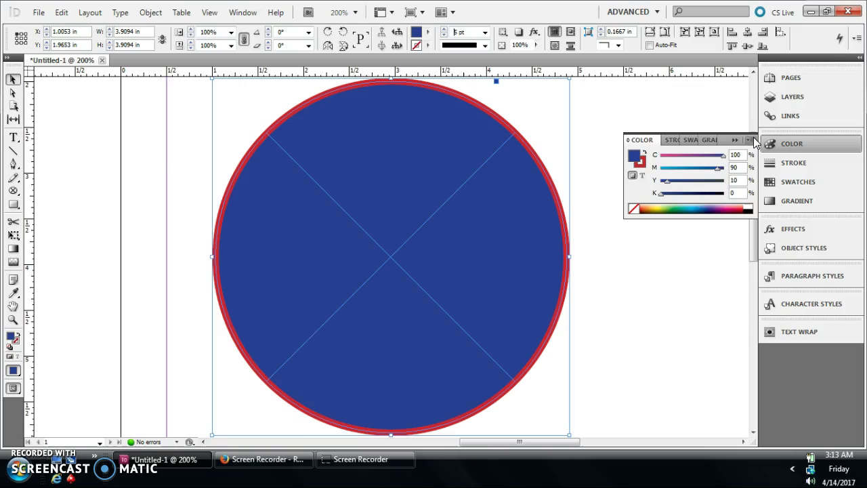
left_click(754, 138)
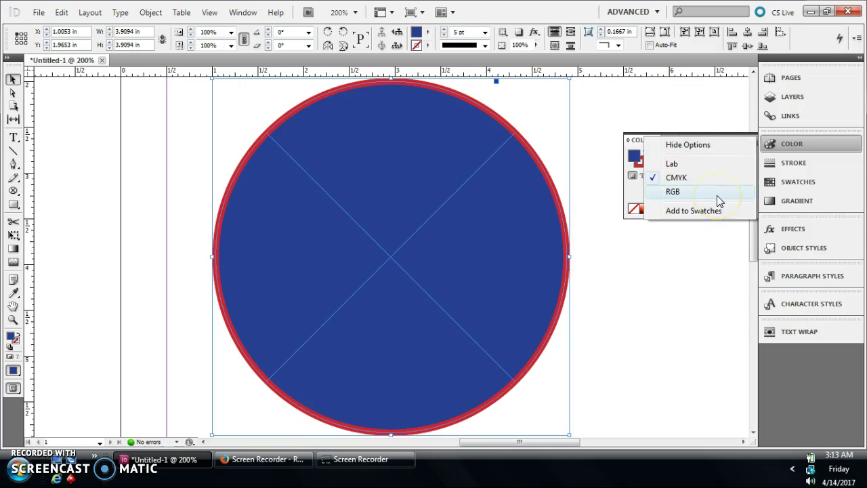
left_click(717, 196)
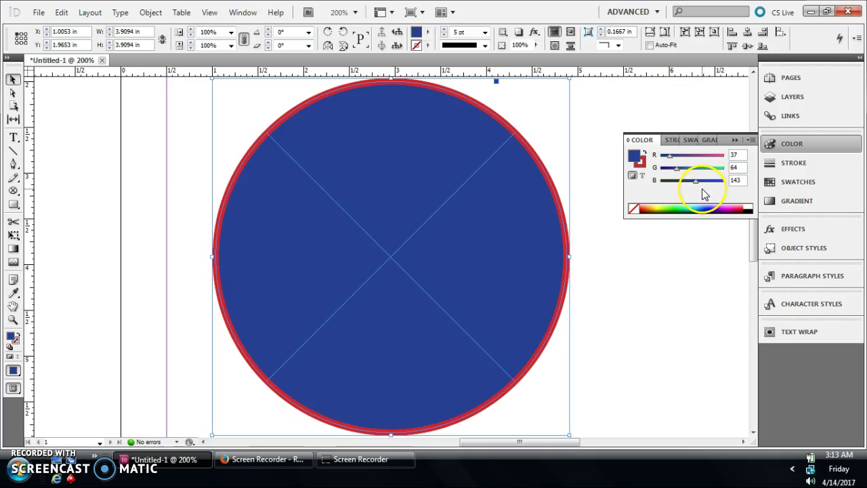
Adjust the B and G sliders to make the circle's fill dark teal, R=37 G=90 B=93.
mouse_move(697, 181)
left_mouse_down()
mouse_move(713, 184)
mouse_move(684, 180)
left_mouse_up()
left_click(697, 168)
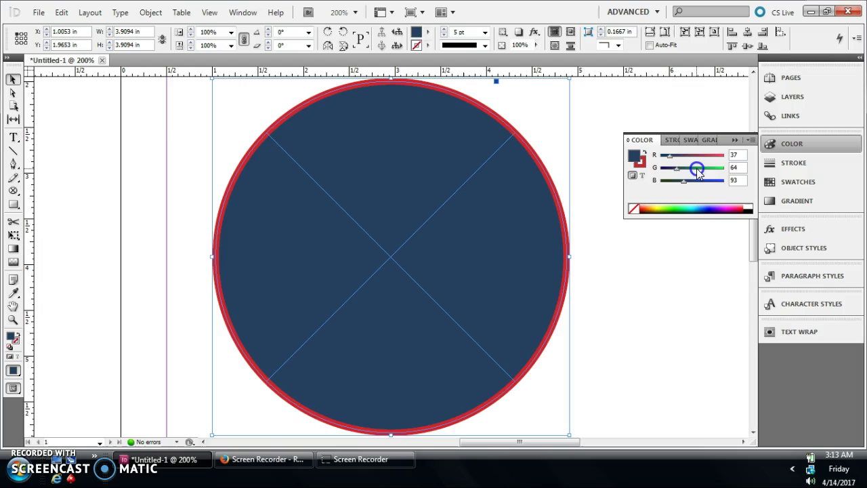
left_click_drag(687, 171, 674, 172)
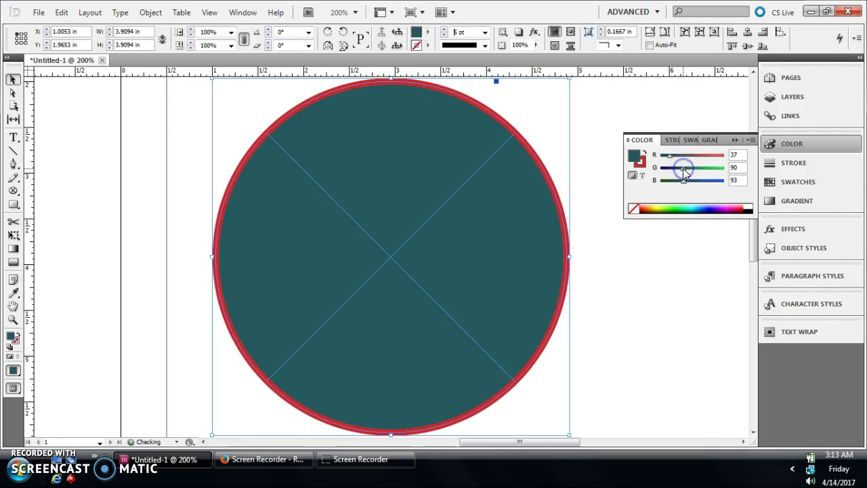
left_click(736, 139)
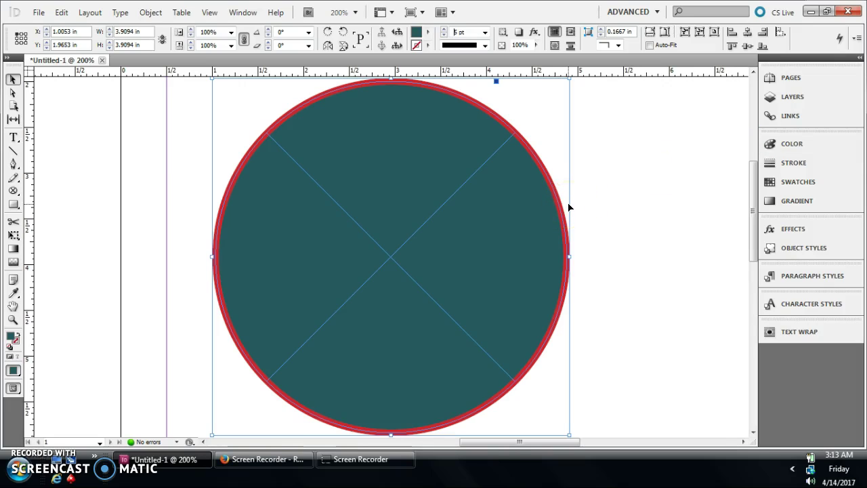
Zoom out to 125% and draw an empty 3.34 × 4.52 in ellipse frame right of the circle.
key("ctrl+minus")
key("ctrl+minus")
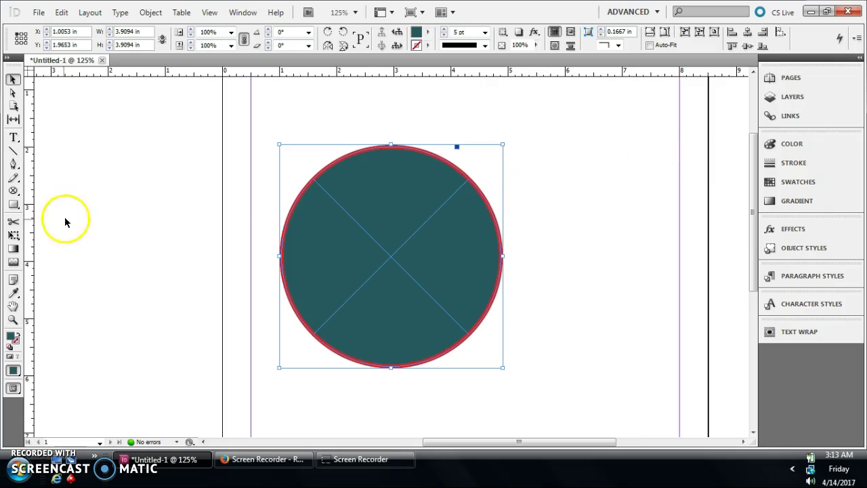
left_click(13, 191)
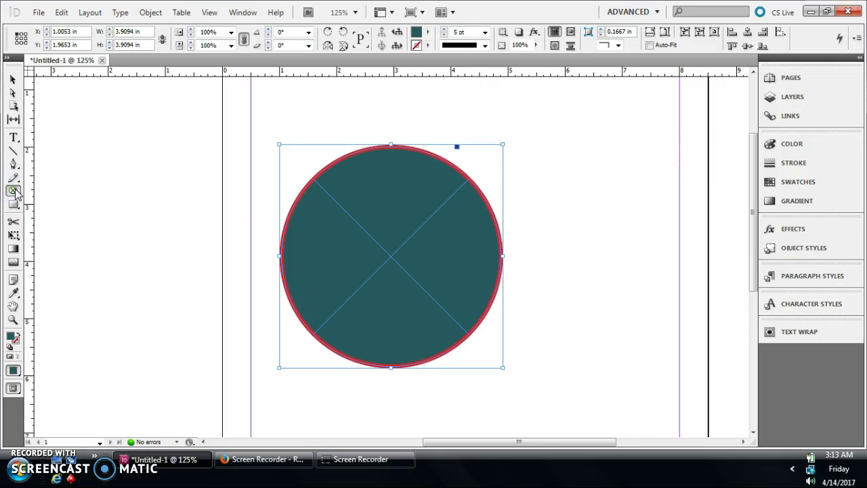
left_click(15, 193)
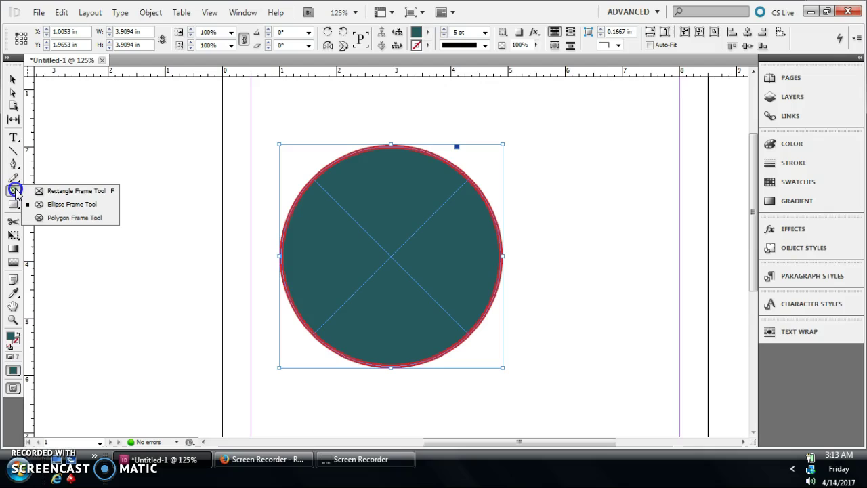
left_click(14, 191)
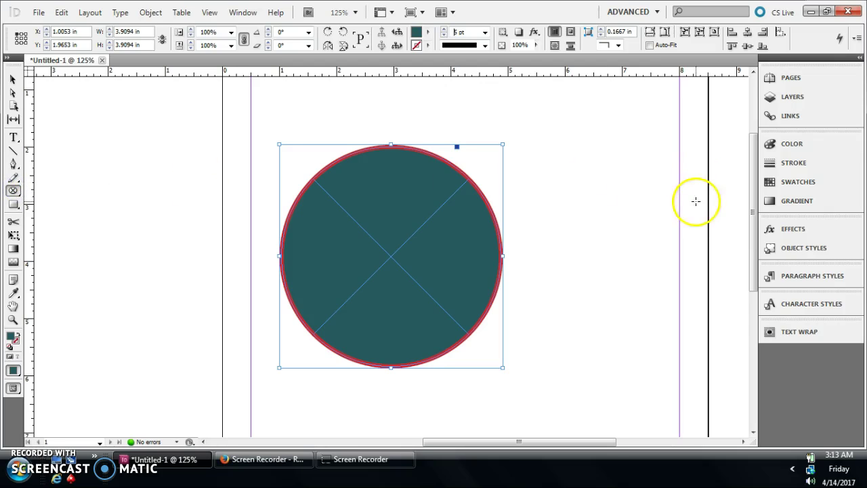
left_click_drag(568, 443, 590, 445)
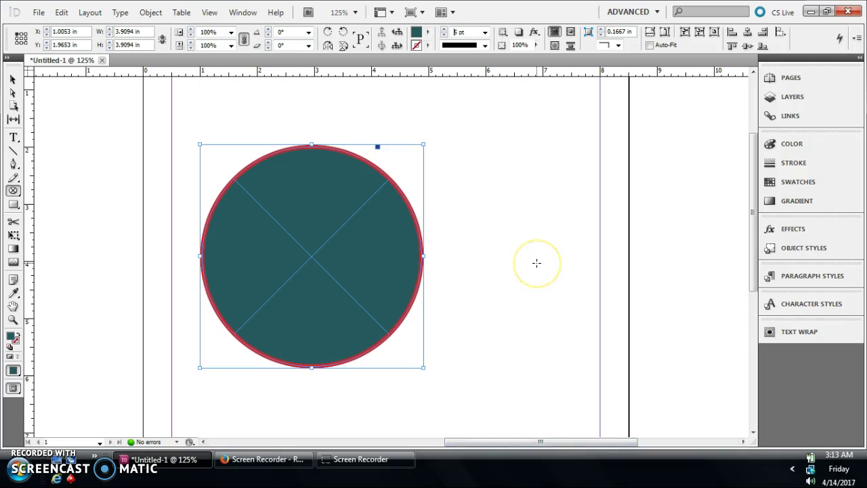
left_click_drag(438, 117, 631, 213)
Try crimson, cyan and green fills on the ellipse from the RGB spectrum, ending on dark blue (R 0, G 71, B 127).
scroll(631, 212, "up", 5)
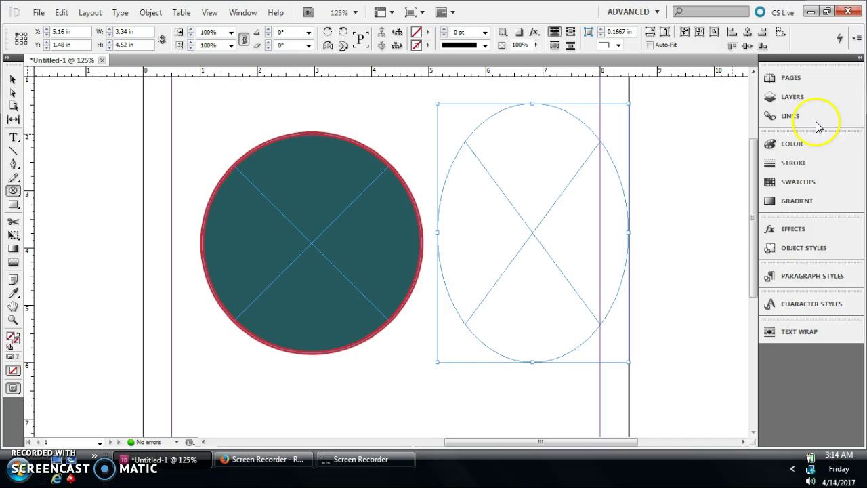
left_click(791, 144)
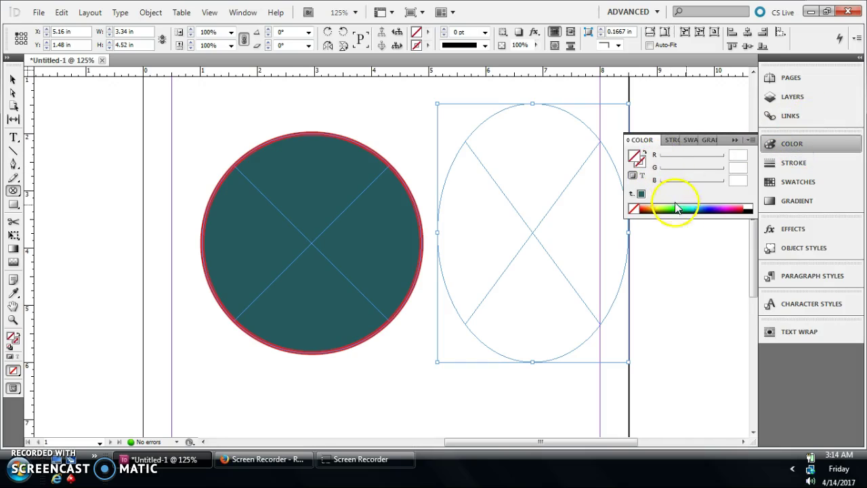
left_click(739, 209)
left_click(694, 207)
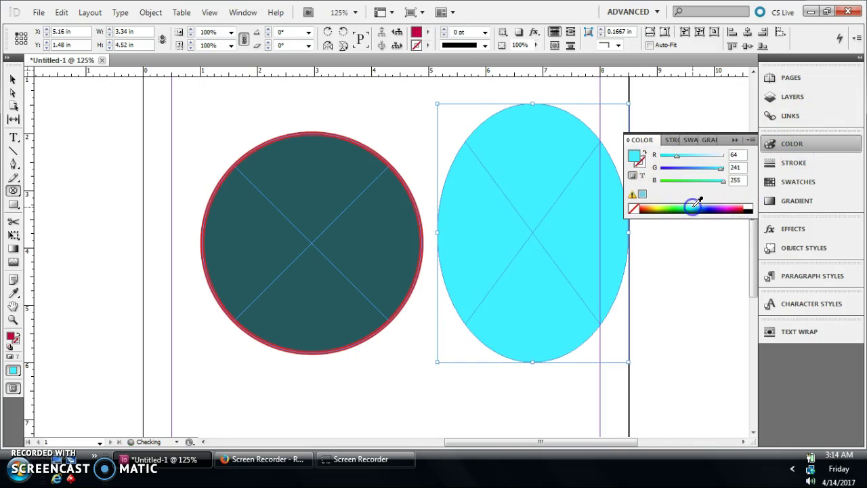
left_click(674, 207)
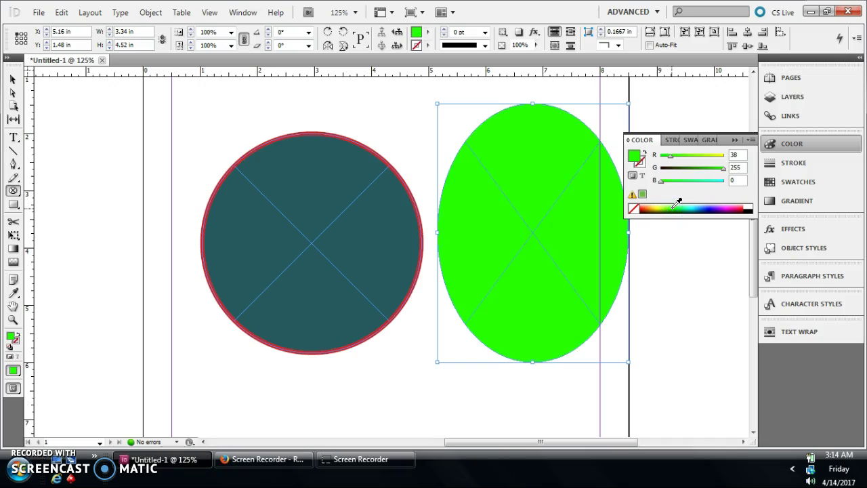
left_click(666, 207)
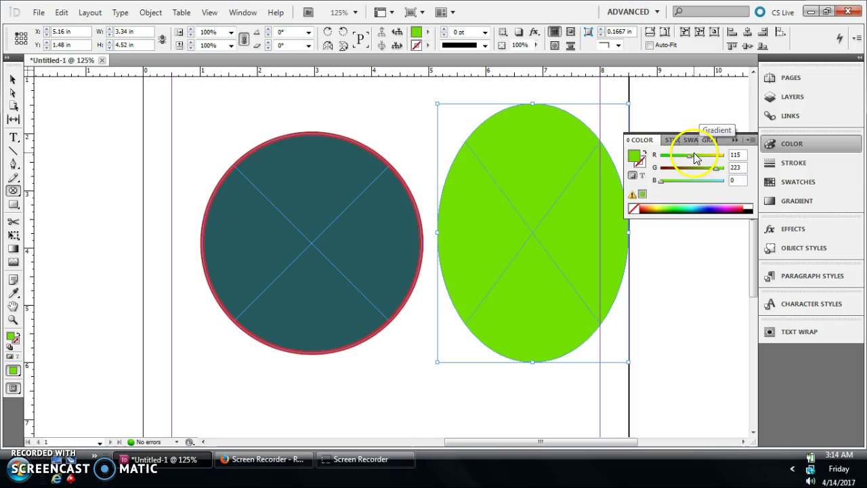
left_click(690, 207)
left_click(678, 207)
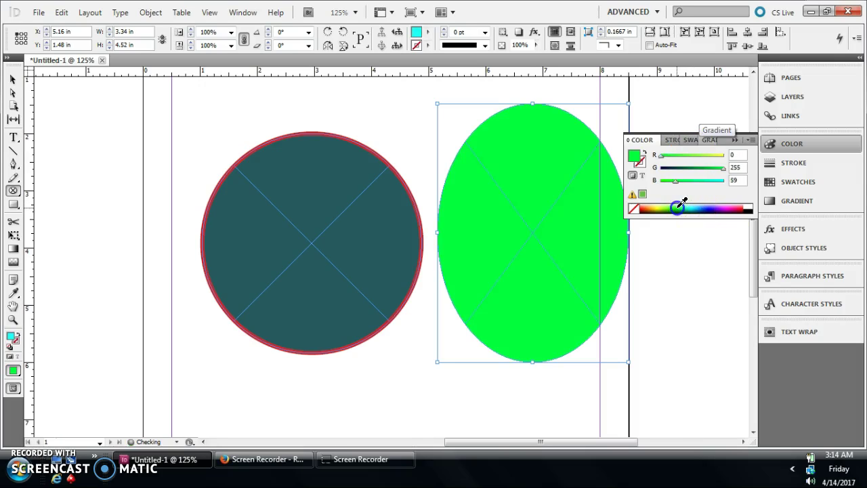
left_click(680, 207)
left_click(701, 208)
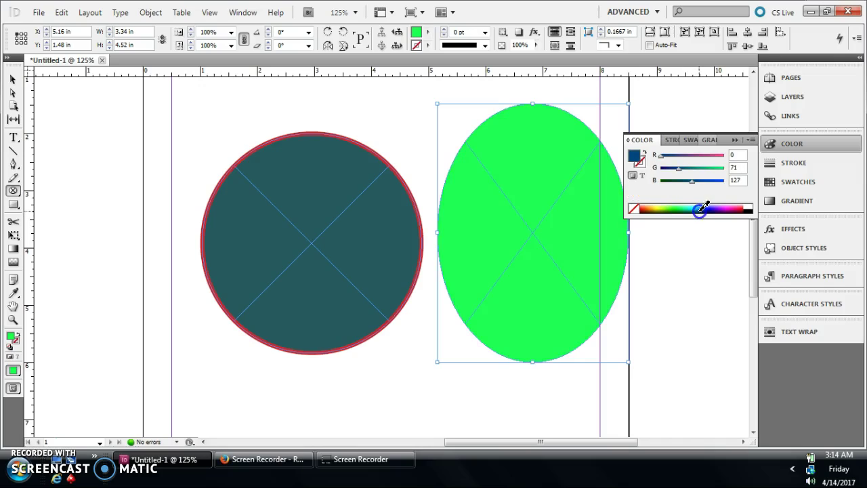